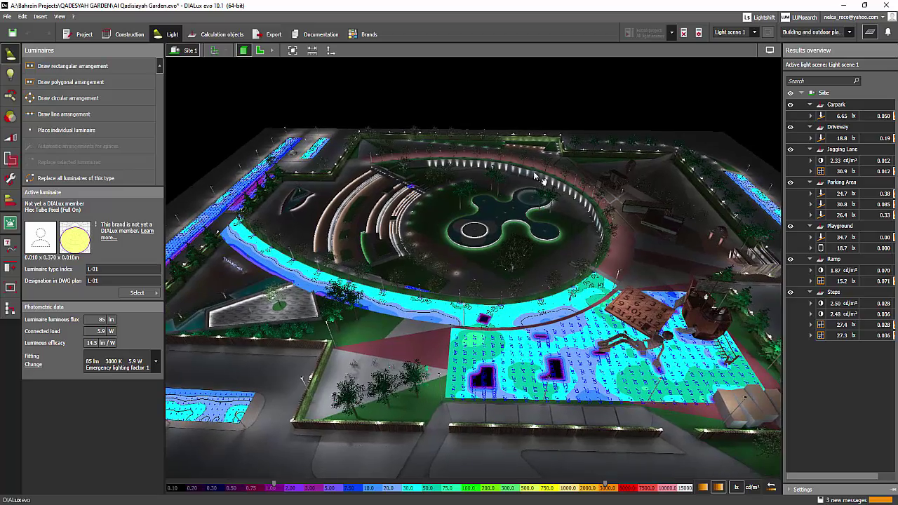
Step: Examine the night rendering of the garden from several sides, including the pond and the playground
{"action": "right_click_drag", "start_coordinate": [539, 176], "coordinate": [678, 174]}
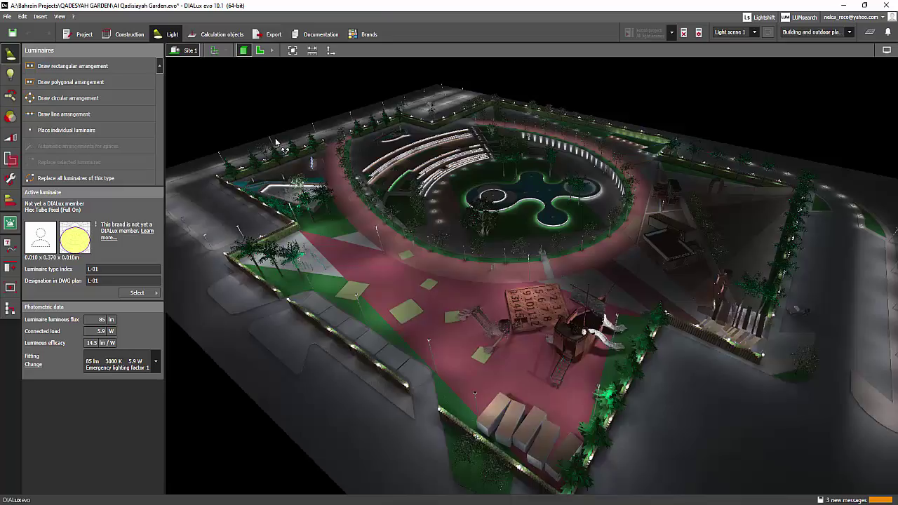
{"action": "right_click_drag", "start_coordinate": [277, 142], "coordinate": [397, 163]}
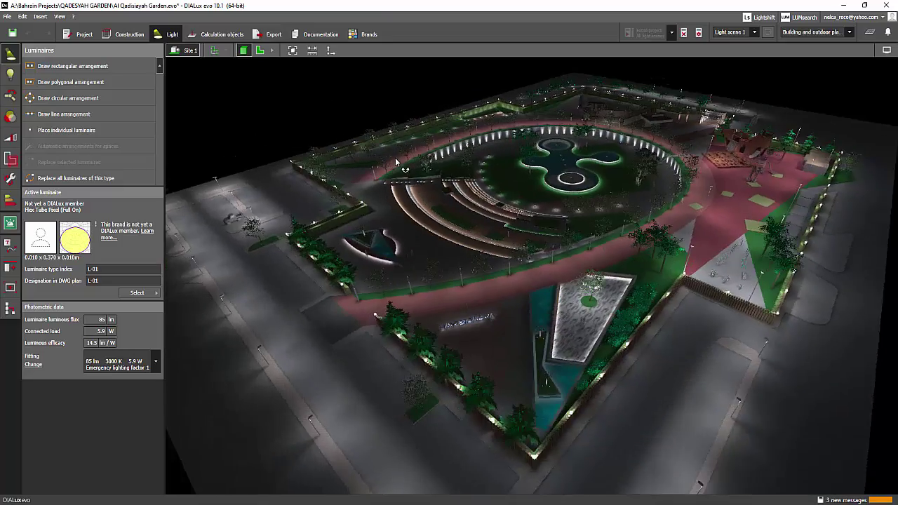
{"action": "scroll", "coordinate": [355, 133], "scroll_direction": "up", "scroll_amount": 2}
{"action": "right_click_drag", "start_coordinate": [522, 208], "coordinate": [795, 201]}
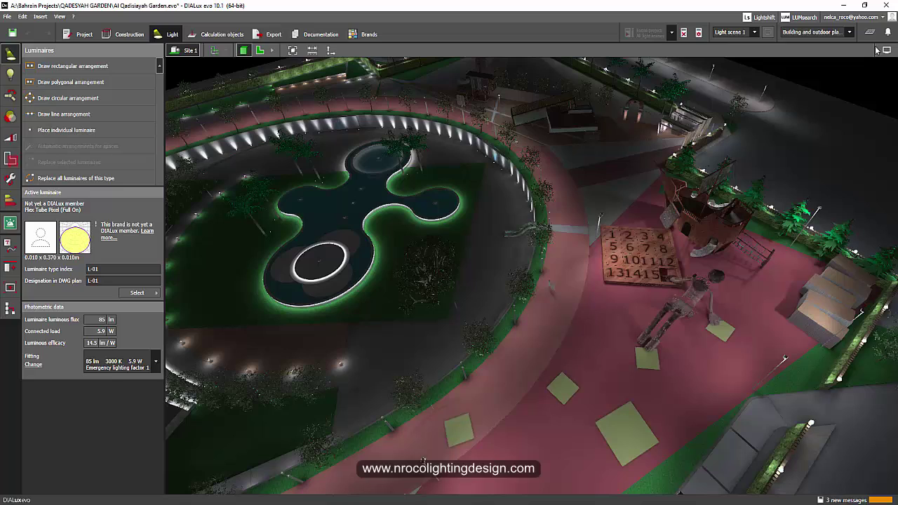
{"action": "right_click_drag", "start_coordinate": [811, 170], "coordinate": [840, 93]}
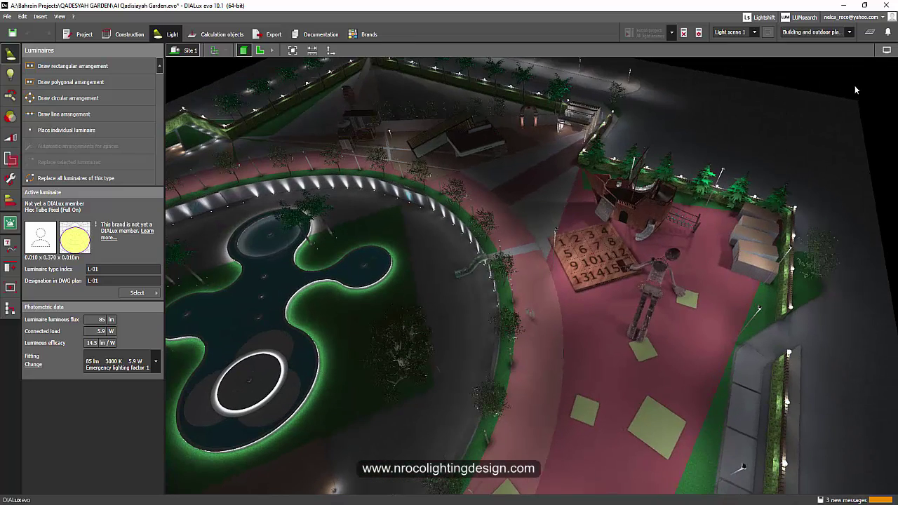
{"action": "right_click_drag", "start_coordinate": [818, 139], "coordinate": [793, 138]}
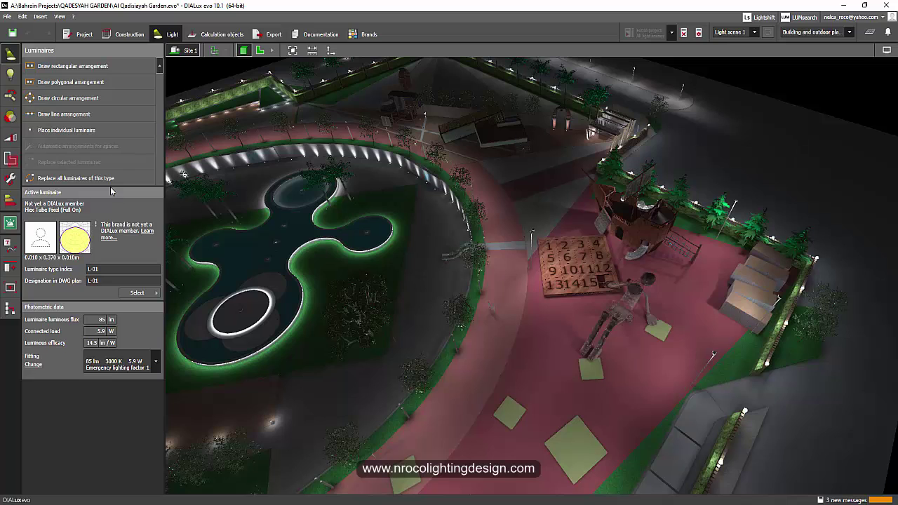
Step: Browse the recently used luminaires in the luminaire selection and choose the Philips brand
{"action": "left_click", "coordinate": [144, 294]}
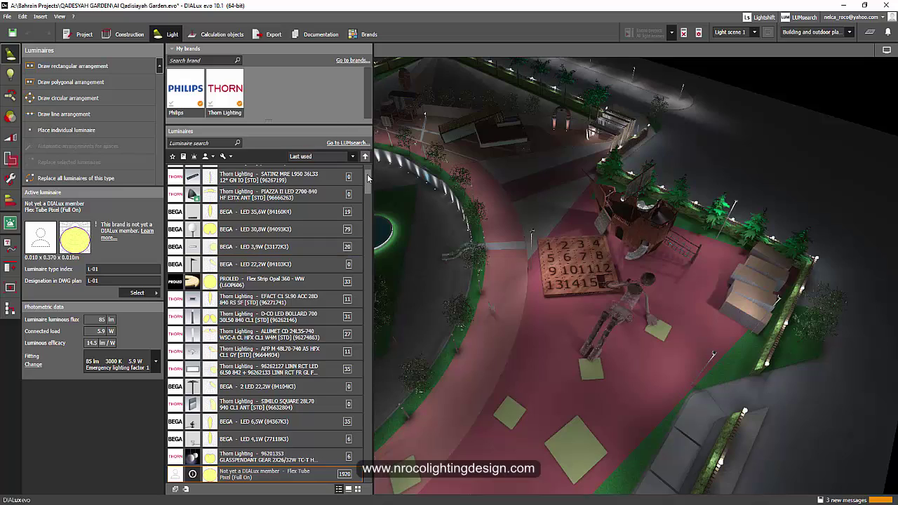
{"action": "mouse_move", "coordinate": [368, 179]}
{"action": "left_mouse_down"}
{"action": "mouse_move", "coordinate": [361, 386]}
{"action": "mouse_move", "coordinate": [366, 168]}
{"action": "left_mouse_up"}
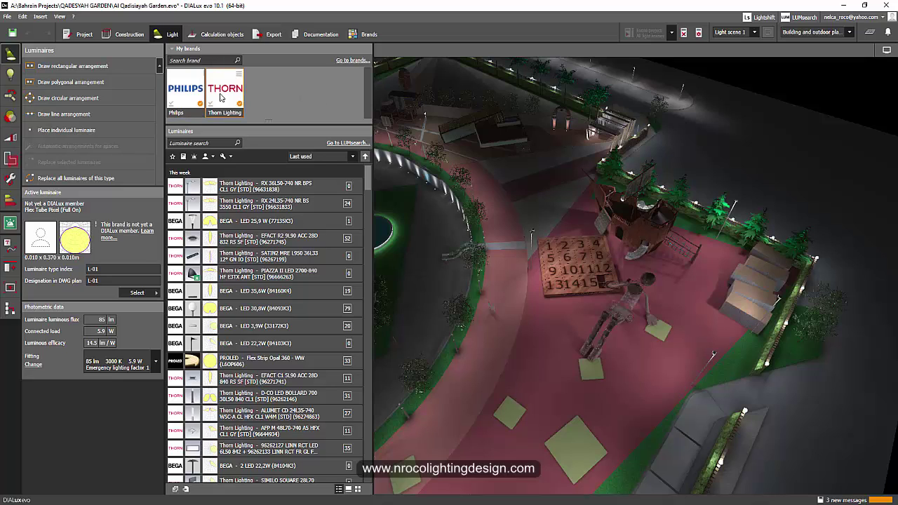
{"action": "left_click", "coordinate": [190, 96]}
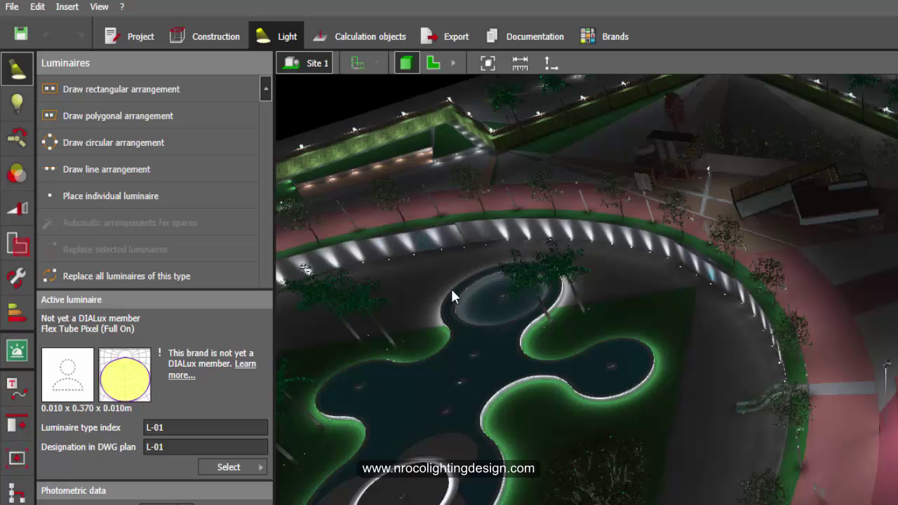
Step: Make the BEGA LED 30,8W the active luminaire, followed by the Thorn AFP M 48L70-740 A5 HFX CL1 GY
{"action": "left_click", "coordinate": [235, 467]}
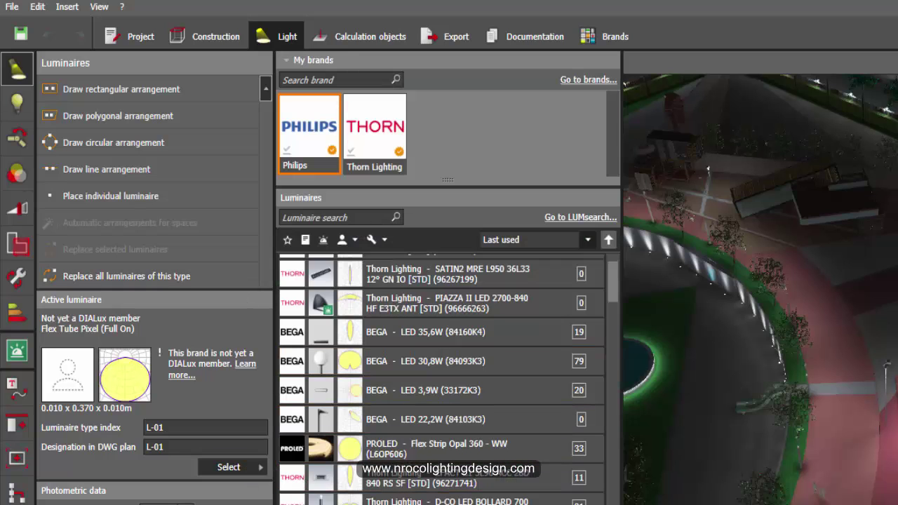
{"action": "scroll", "coordinate": [449, 438], "scroll_direction": "down", "scroll_amount": 5}
{"action": "scroll", "coordinate": [439, 364], "scroll_direction": "up", "scroll_amount": 5}
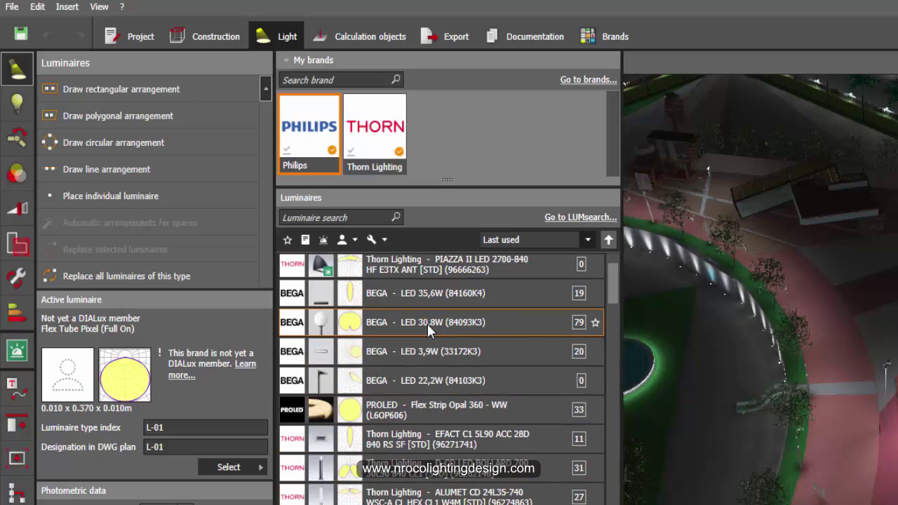
{"action": "left_click", "coordinate": [435, 326]}
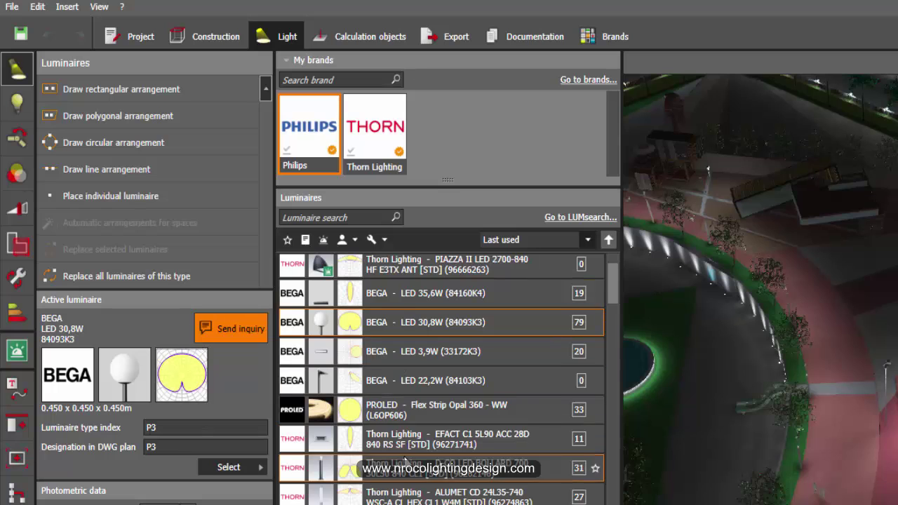
{"action": "scroll", "coordinate": [449, 421], "scroll_direction": "down", "scroll_amount": 3}
{"action": "left_click", "coordinate": [449, 439]}
{"action": "scroll", "coordinate": [449, 449], "scroll_direction": "down", "scroll_amount": 1}
{"action": "scroll", "coordinate": [570, 273], "scroll_direction": "down", "scroll_amount": 6}
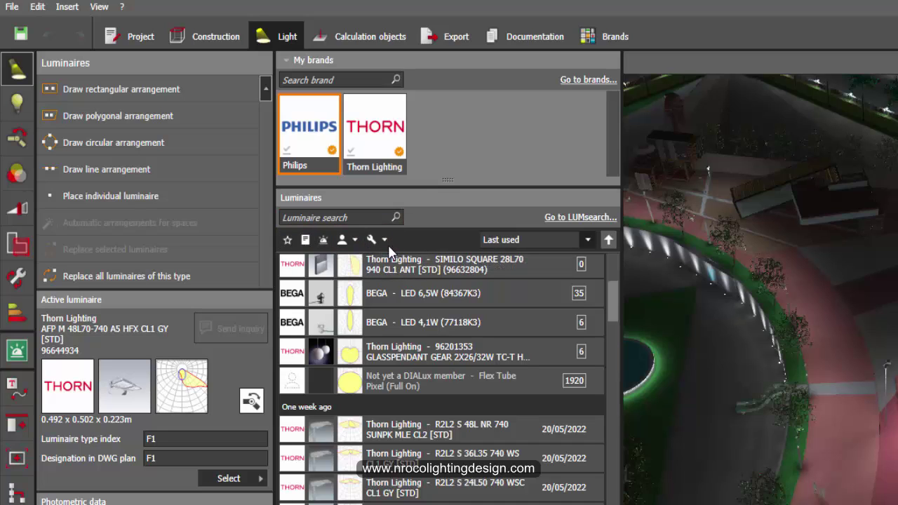
Step: Filter the luminaires to emergency types, activate the Thorn PIAZZA II LED 2700-840, and list the project's luminaires by name
{"action": "left_click", "coordinate": [324, 241]}
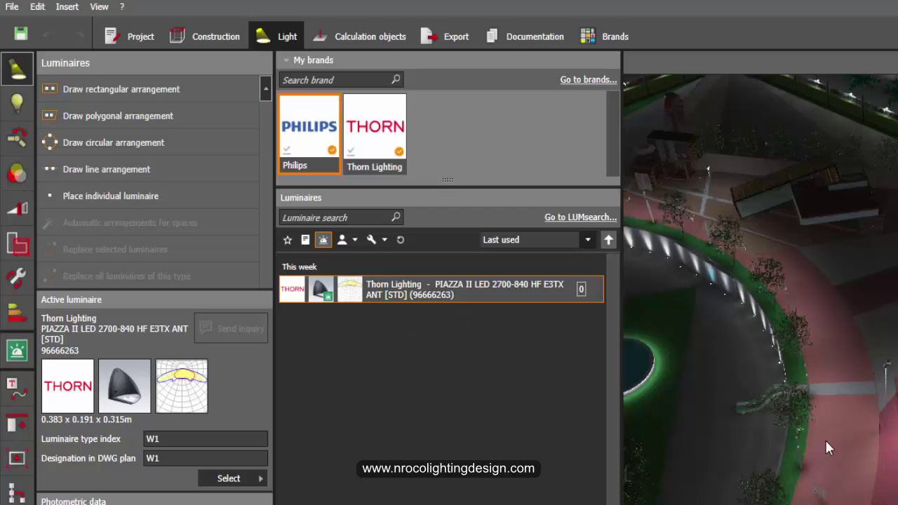
{"action": "left_click", "coordinate": [306, 240]}
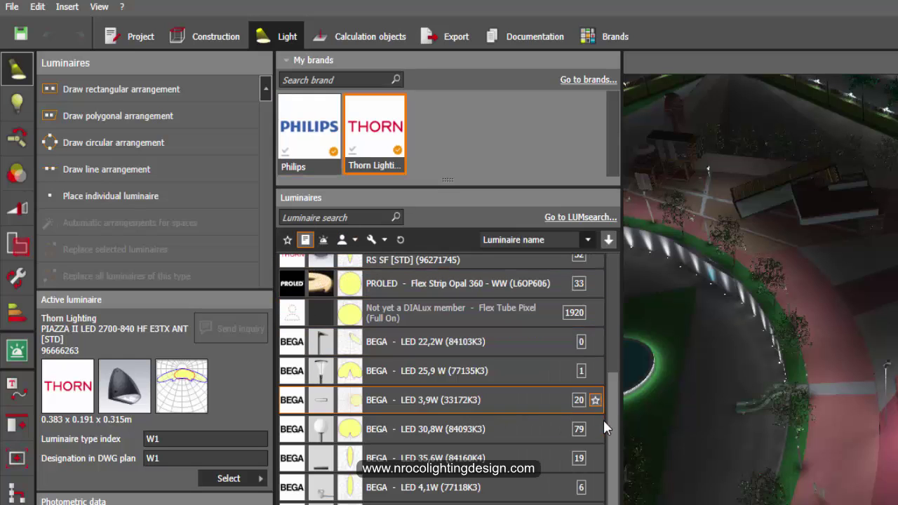
{"action": "left_click_drag", "start_coordinate": [613, 414], "coordinate": [607, 346]}
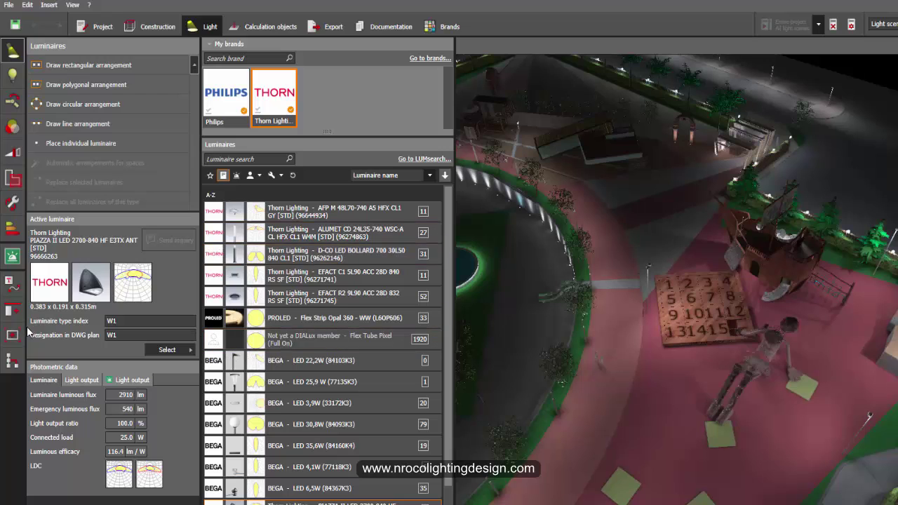
Step: Open the emergency lighting planning for the site and return to the luminaires with Light scene 1
{"action": "left_click", "coordinate": [13, 261]}
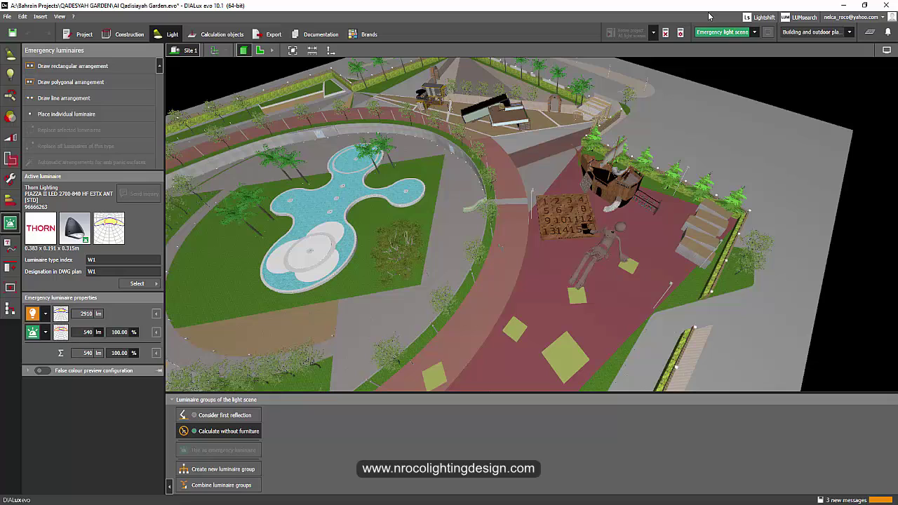
{"action": "left_click", "coordinate": [750, 31]}
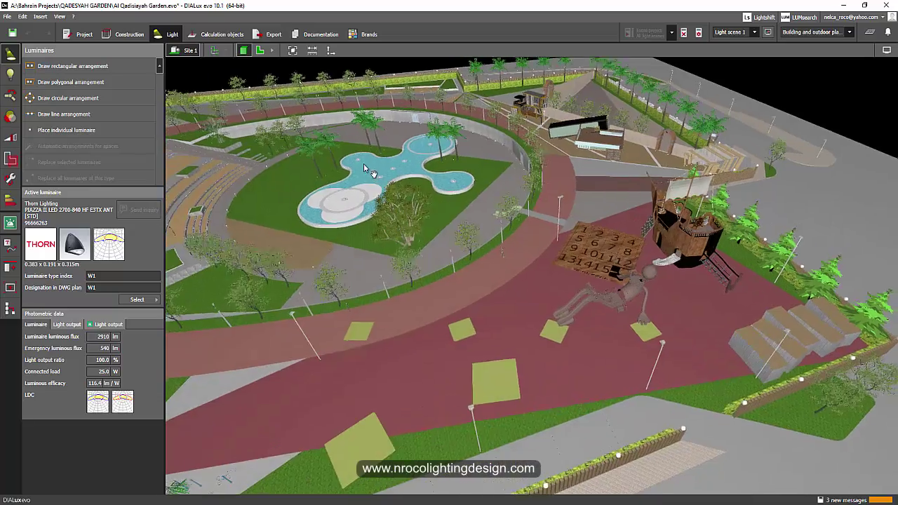
{"action": "middle_click_drag", "start_coordinate": [363, 168], "coordinate": [406, 179]}
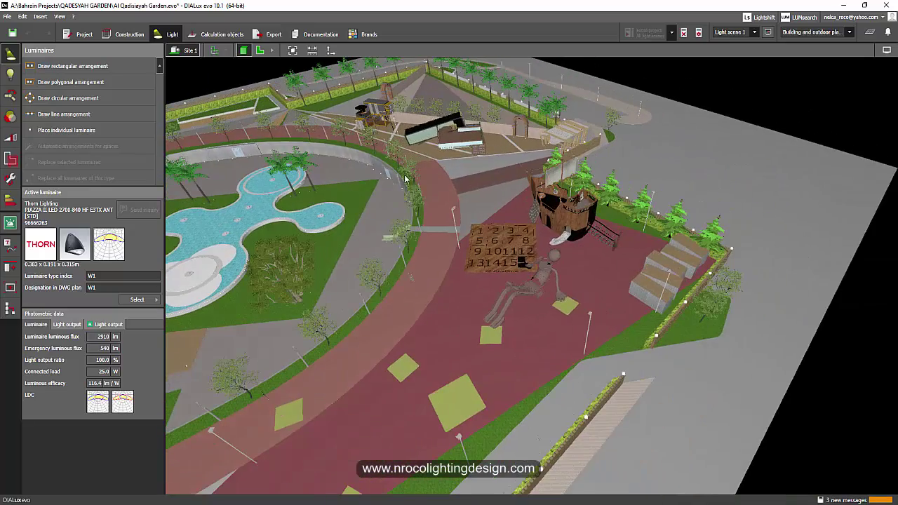
Step: Create a new road in the Street Lighting planning mode and show it in an enlarged 3D preview
{"action": "left_click", "coordinate": [850, 32]}
{"action": "left_click", "coordinate": [824, 61]}
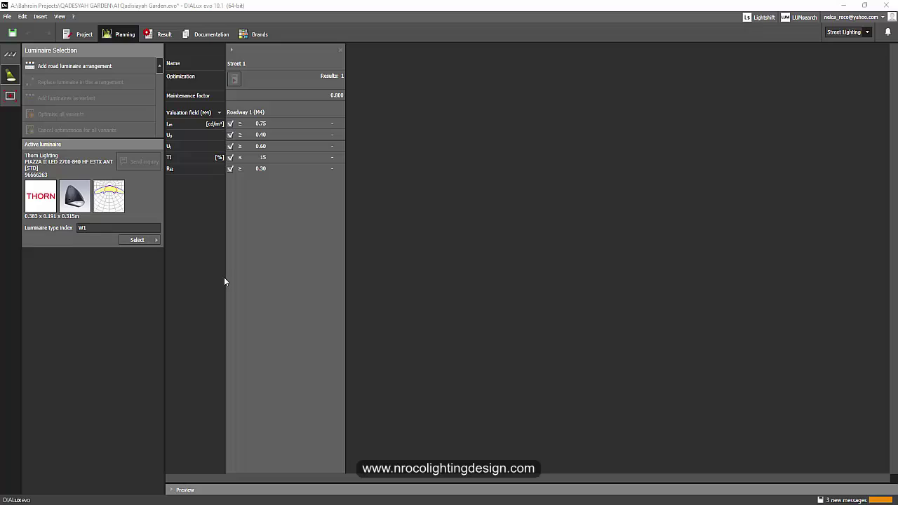
{"action": "left_click", "coordinate": [10, 55]}
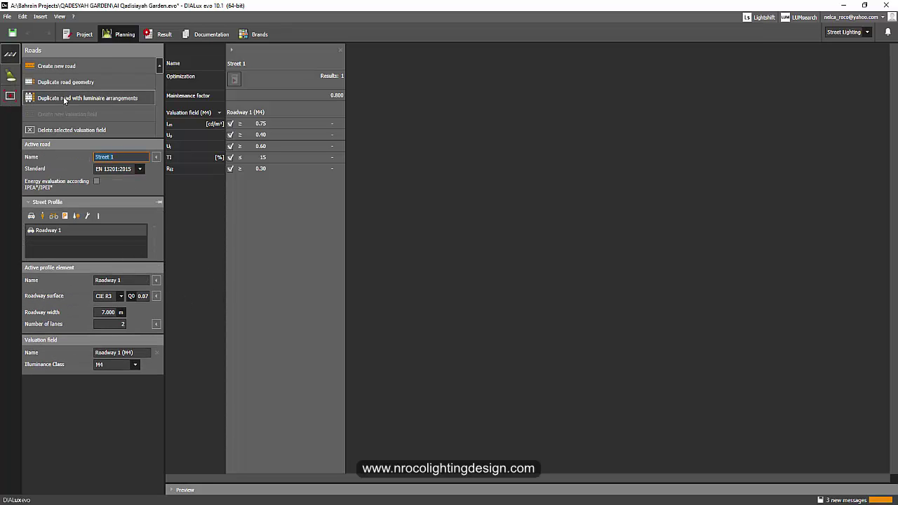
{"action": "left_click", "coordinate": [61, 67]}
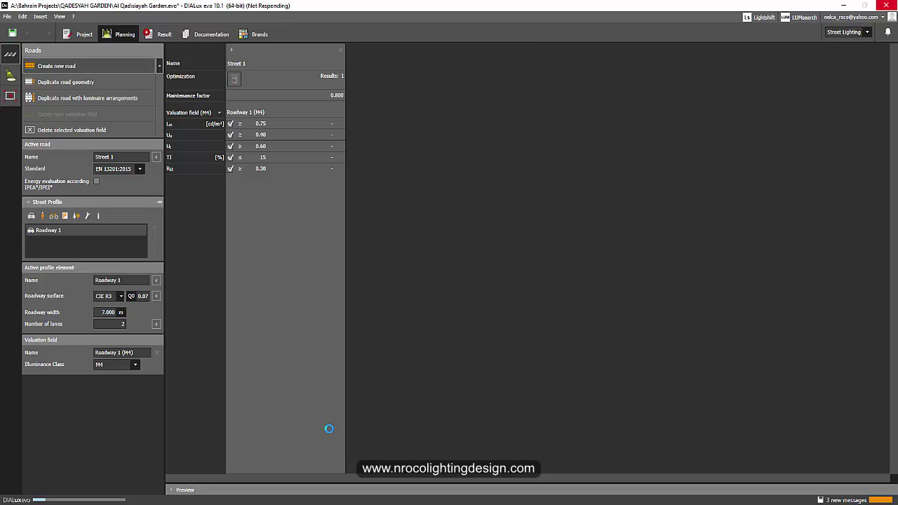
{"action": "left_click", "coordinate": [172, 490]}
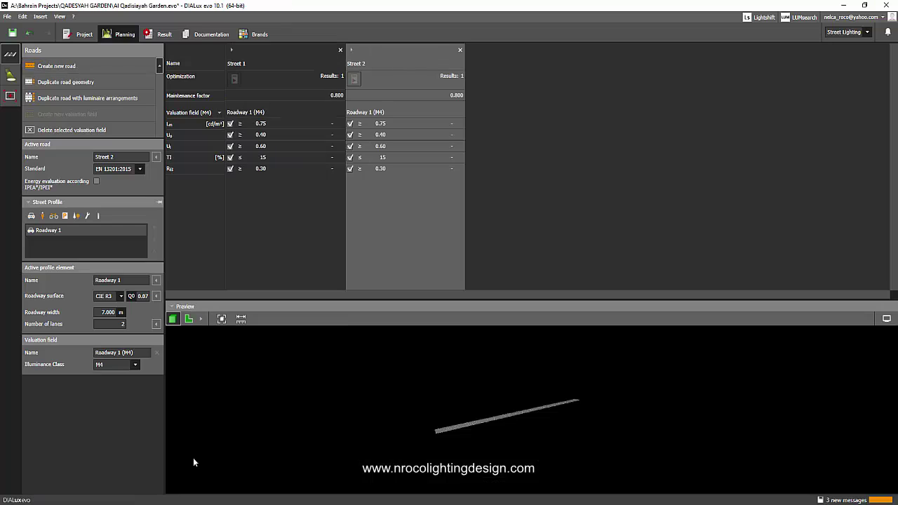
{"action": "left_click_drag", "start_coordinate": [386, 300], "coordinate": [385, 201]}
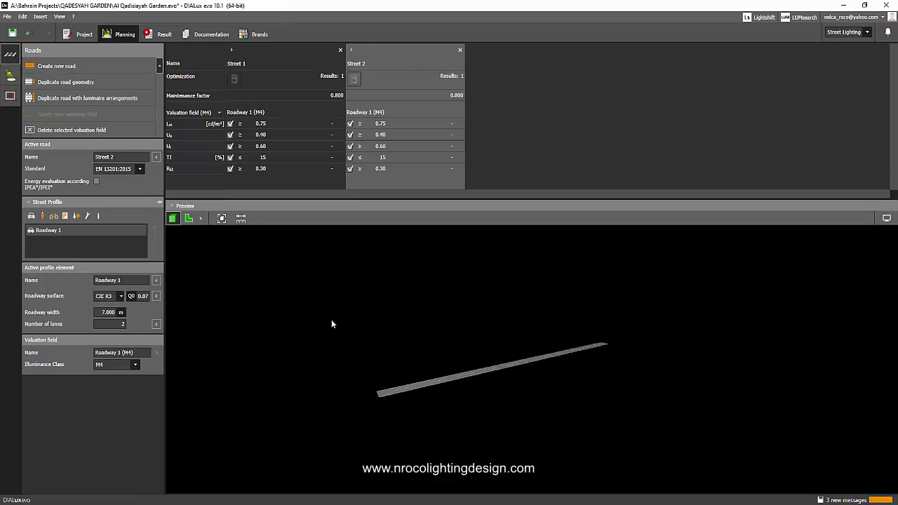
Step: Apply the Thorn RX 36L50-740 NR BPS CL1 GY as a road luminaire arrangement on the new road
{"action": "left_click", "coordinate": [10, 76]}
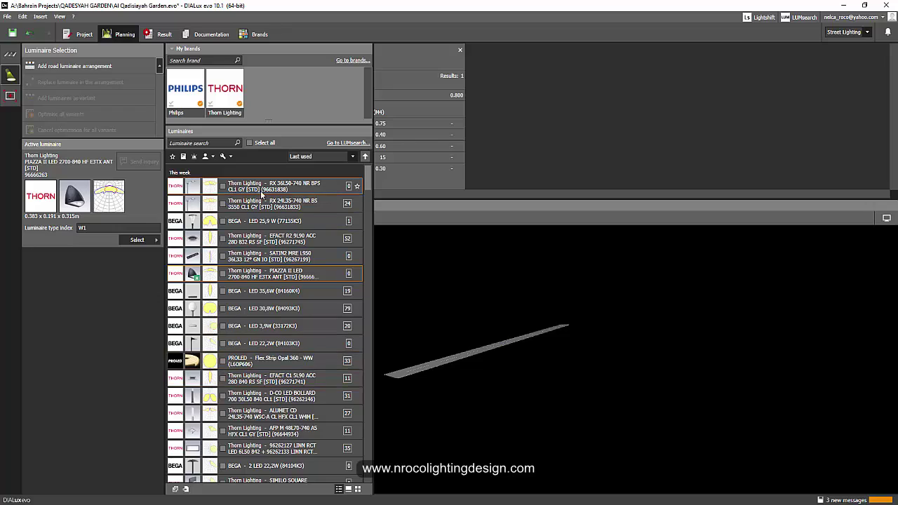
{"action": "left_click", "coordinate": [223, 187]}
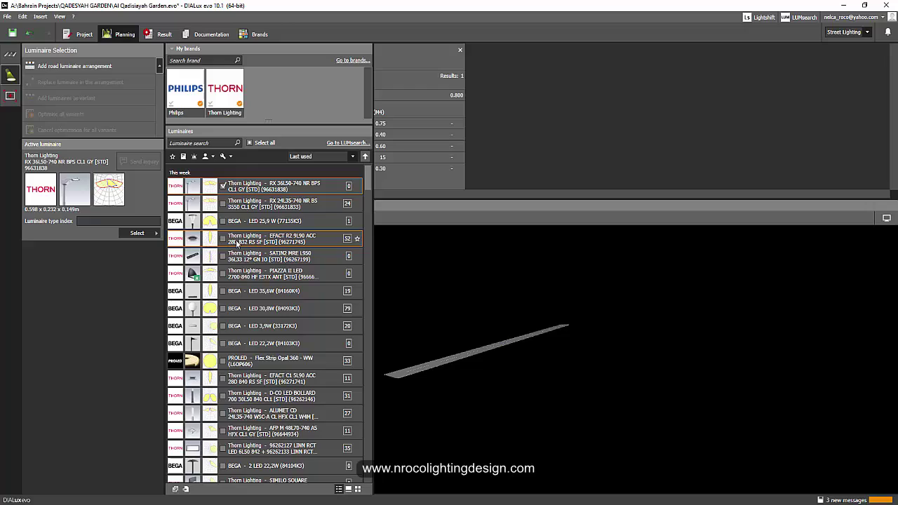
{"action": "left_click", "coordinate": [426, 359]}
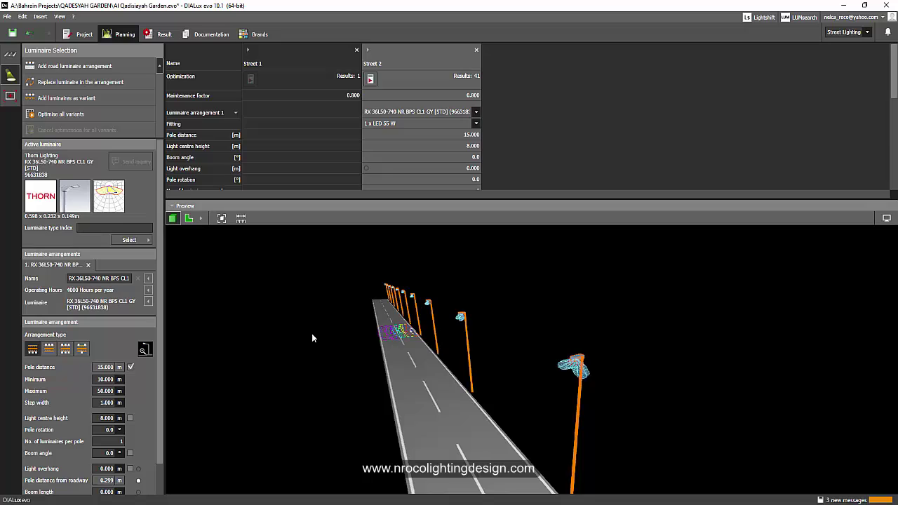
Step: Add a sidewalk to the new road's street profile and set the arrangement type to a single pole row on the sidewalk side
{"action": "left_click", "coordinate": [10, 54]}
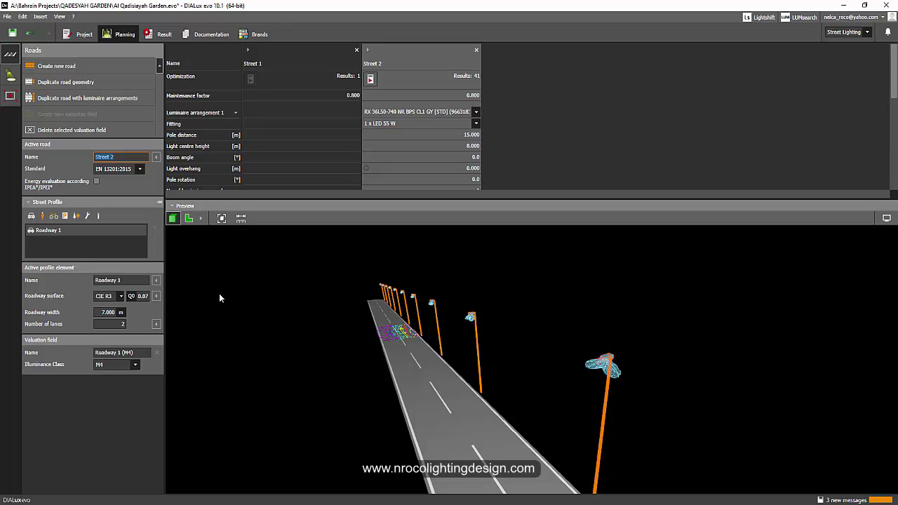
{"action": "left_click", "coordinate": [42, 216]}
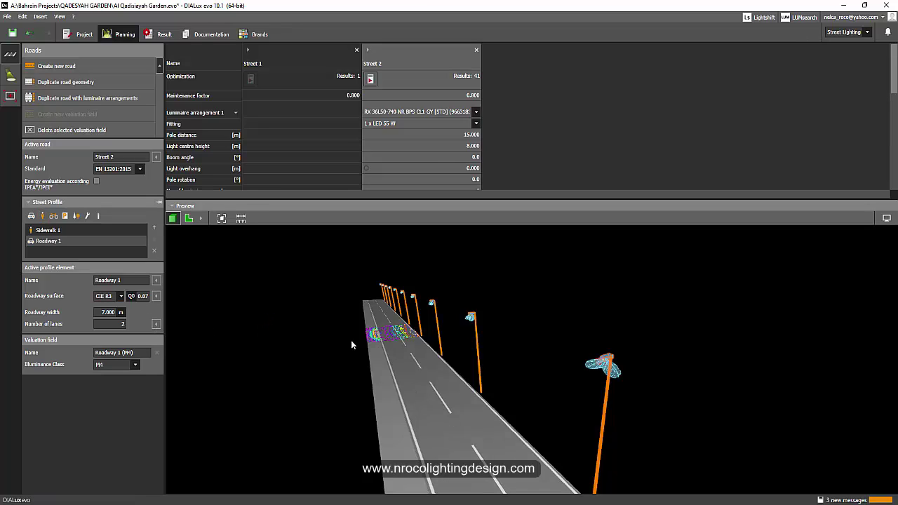
{"action": "left_click", "coordinate": [11, 76]}
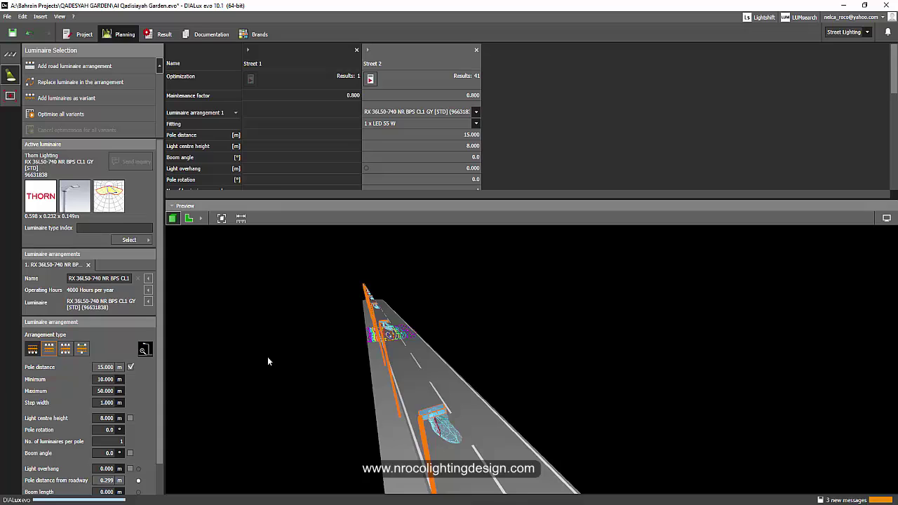
{"action": "left_click_drag", "start_coordinate": [268, 356], "coordinate": [456, 302]}
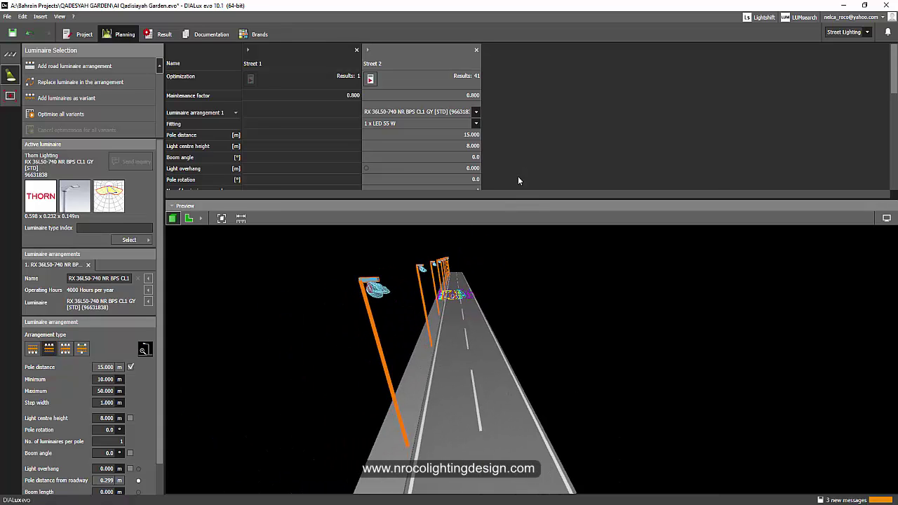
{"action": "left_click_drag", "start_coordinate": [510, 199], "coordinate": [509, 144]}
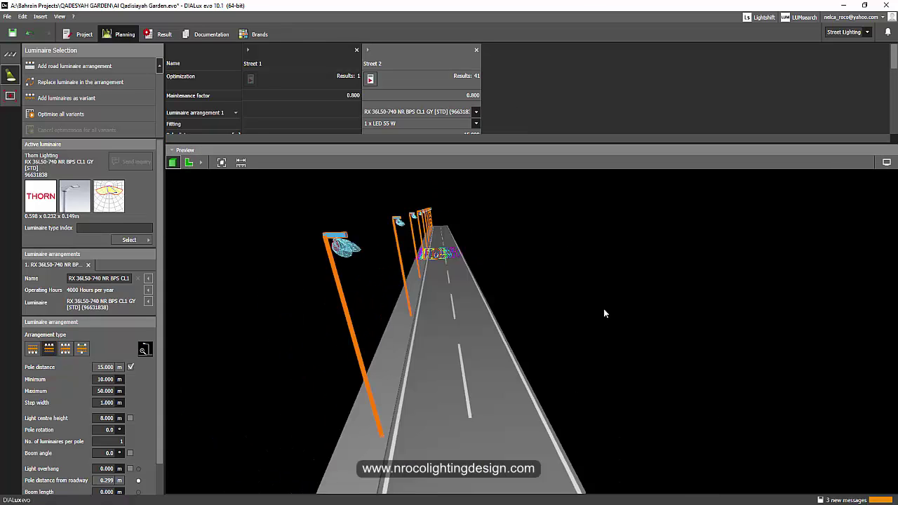
{"action": "left_click_drag", "start_coordinate": [604, 308], "coordinate": [494, 320]}
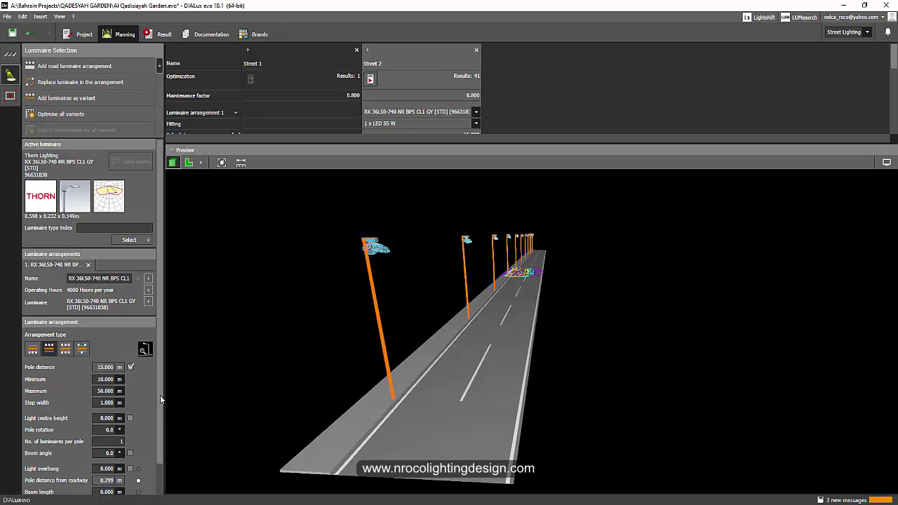
Step: Set the boom length of the luminaire arrangement to 0.5 m
{"action": "scroll", "coordinate": [160, 395], "scroll_direction": "down", "scroll_amount": 1}
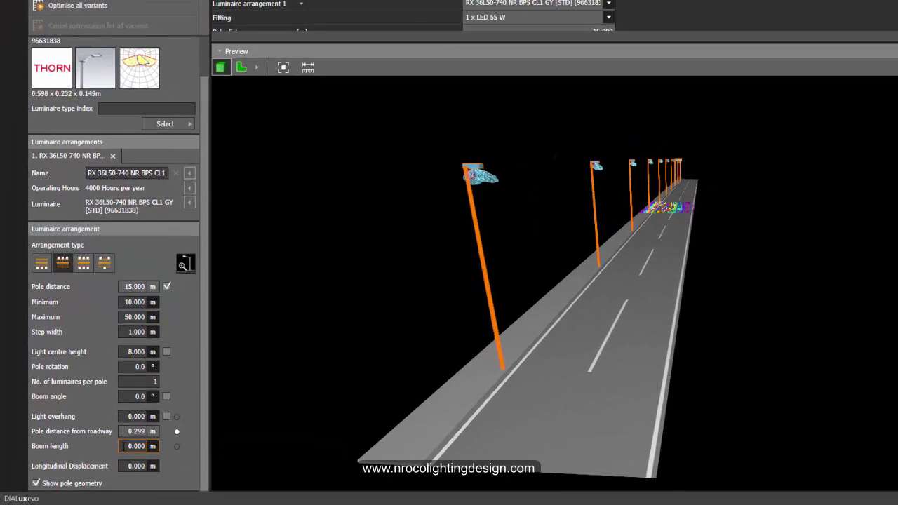
{"action": "left_click", "coordinate": [124, 447]}
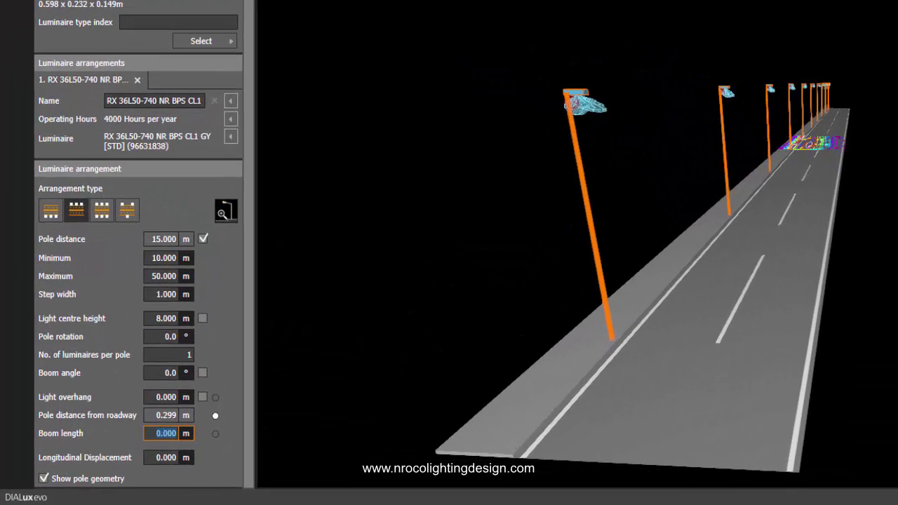
{"action": "type", "text": "0.5"}
{"action": "key", "text": "Return"}
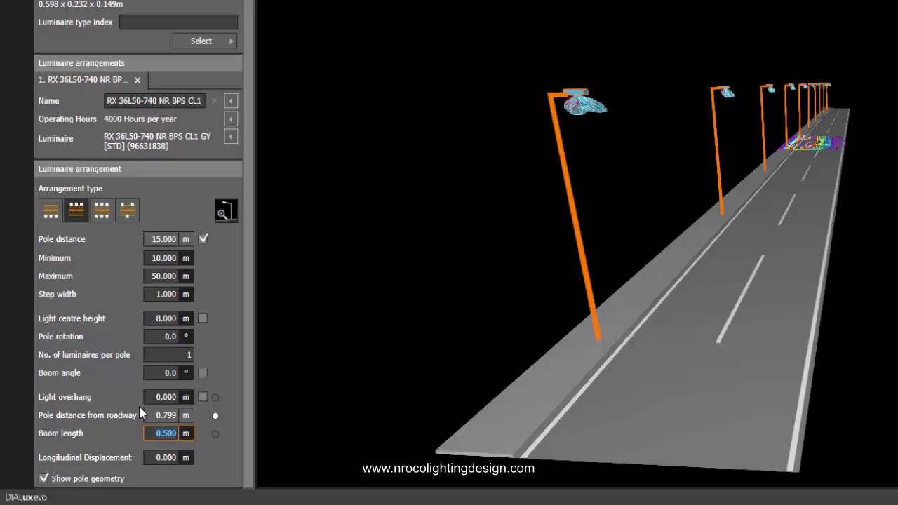
Step: Set the pole distance from the roadway to 1 m for the luminaire arrangement
{"action": "left_click", "coordinate": [212, 420]}
{"action": "left_click", "coordinate": [216, 417]}
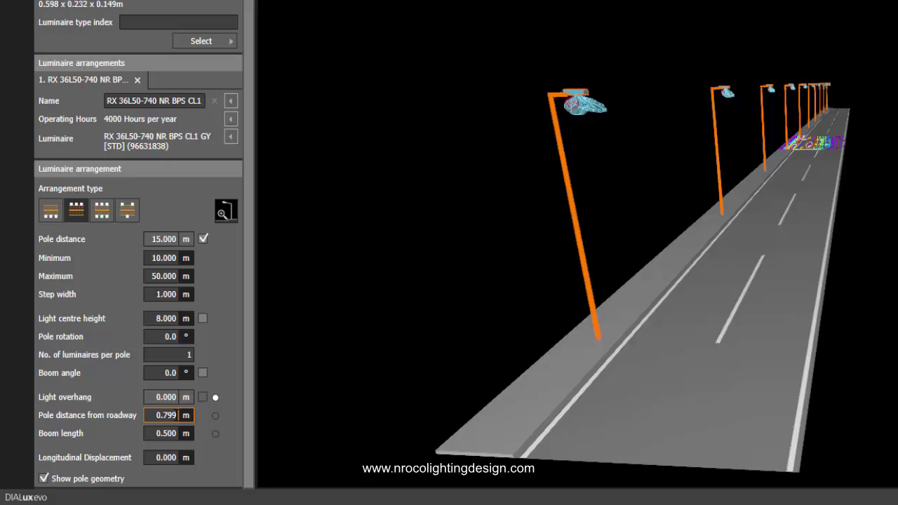
{"action": "double_click", "coordinate": [167, 415]}
{"action": "type", "text": "1"}
{"action": "key", "text": "Return"}
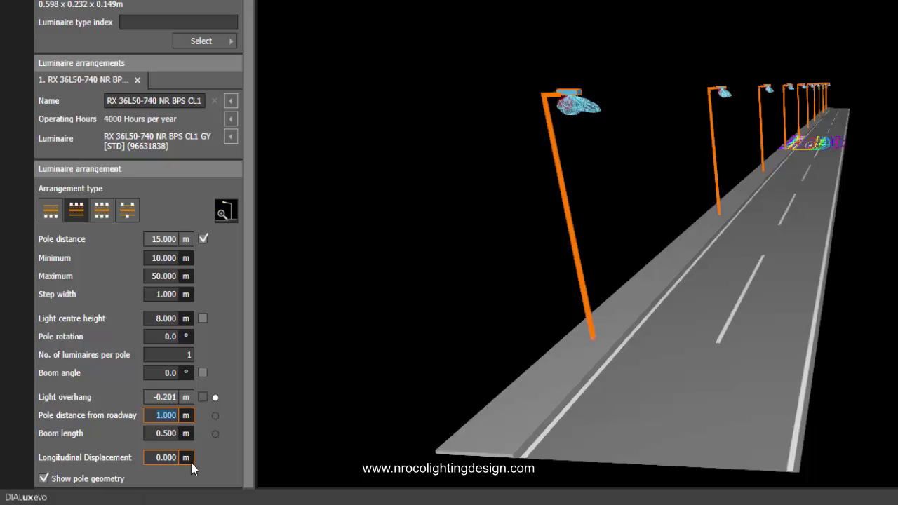
Step: Examine the pole row, booms and luminaire light distributions along the road from both sides in the 3D preview
{"action": "left_click_drag", "start_coordinate": [411, 343], "coordinate": [764, 299]}
{"action": "mouse_move", "coordinate": [537, 262]}
{"action": "left_mouse_down"}
{"action": "mouse_move", "coordinate": [545, 263]}
{"action": "mouse_move", "coordinate": [537, 262]}
{"action": "left_mouse_up"}
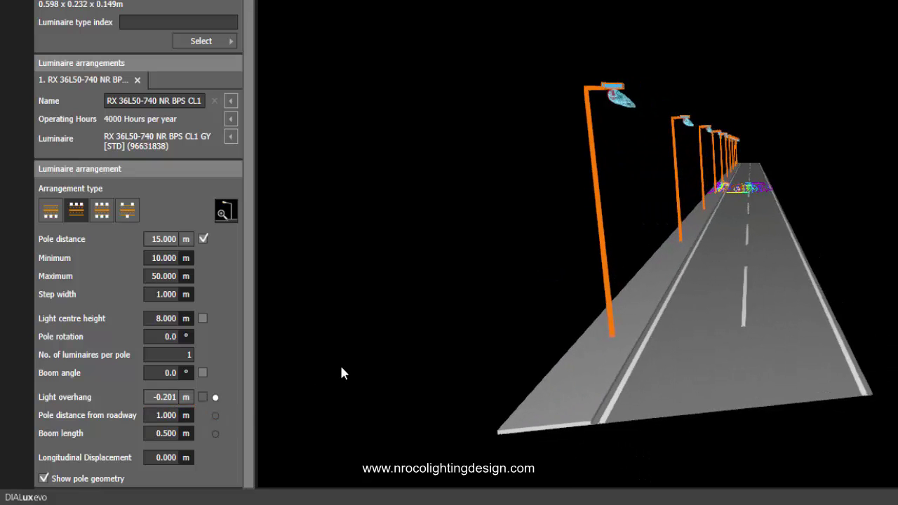
{"action": "left_click_drag", "start_coordinate": [398, 332], "coordinate": [642, 176]}
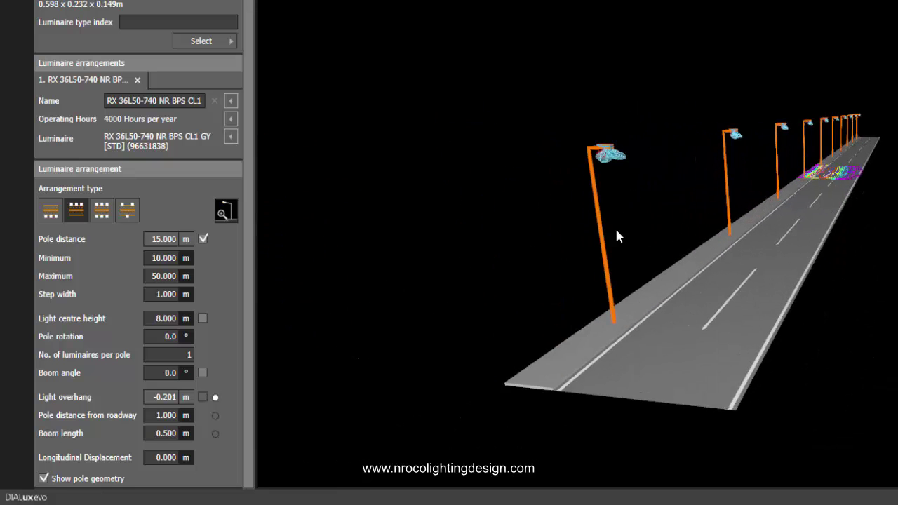
{"action": "mouse_move", "coordinate": [616, 231]}
{"action": "left_mouse_down"}
{"action": "mouse_move", "coordinate": [634, 222]}
{"action": "mouse_move", "coordinate": [623, 220]}
{"action": "left_mouse_up"}
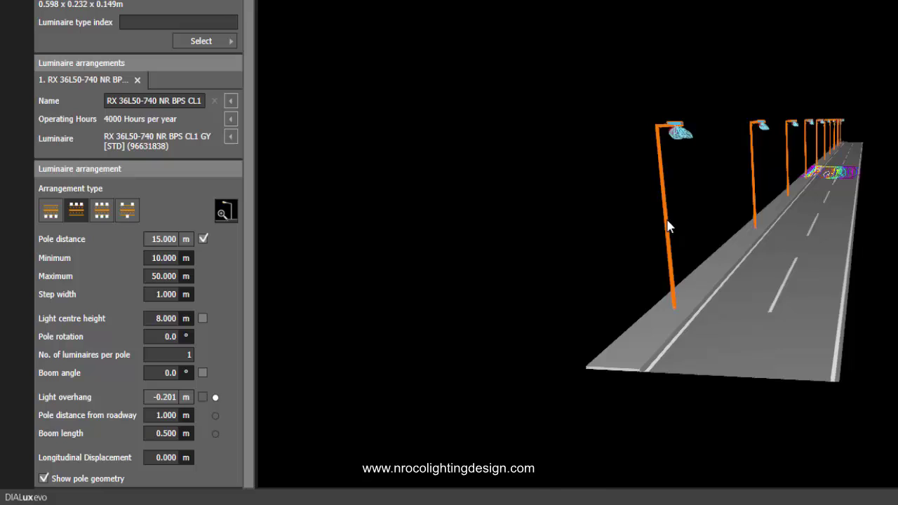
{"action": "scroll", "coordinate": [668, 226], "scroll_direction": "up", "scroll_amount": 2}
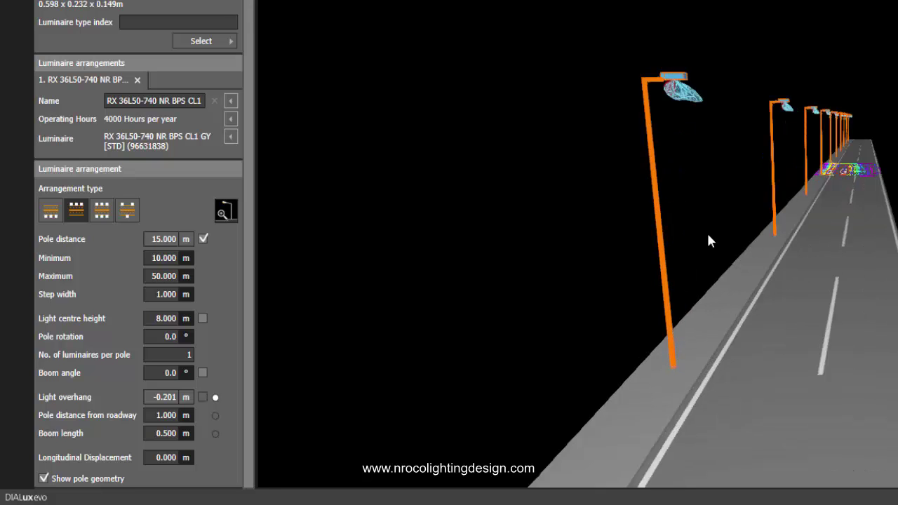
{"action": "left_click_drag", "start_coordinate": [686, 247], "coordinate": [665, 237]}
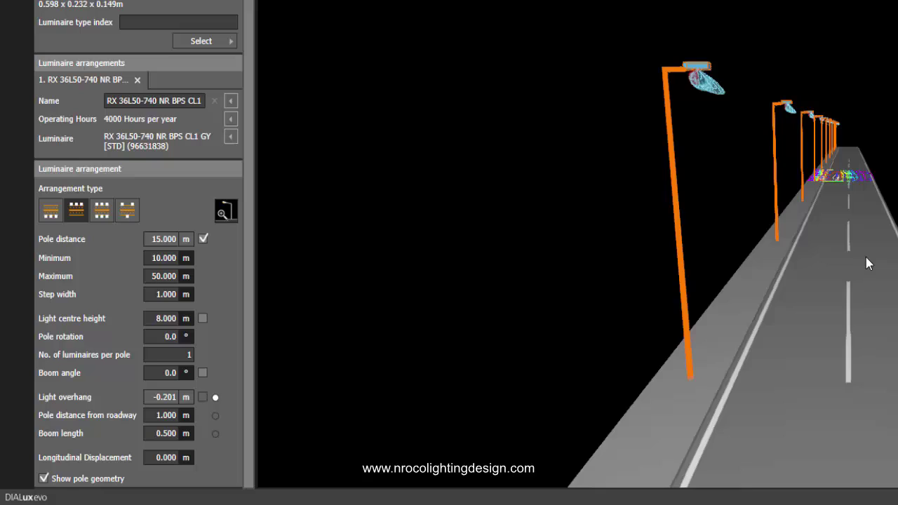
{"action": "left_click_drag", "start_coordinate": [893, 274], "coordinate": [835, 266]}
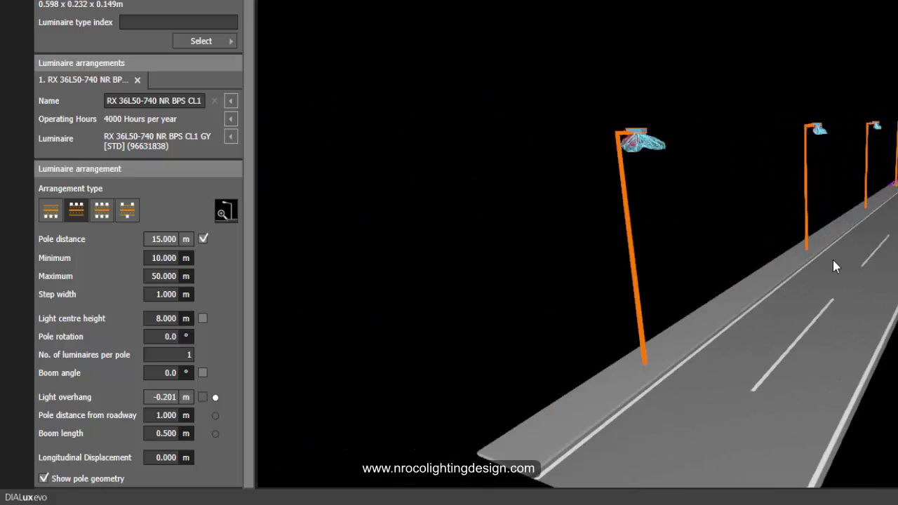
{"action": "left_click_drag", "start_coordinate": [751, 238], "coordinate": [812, 252]}
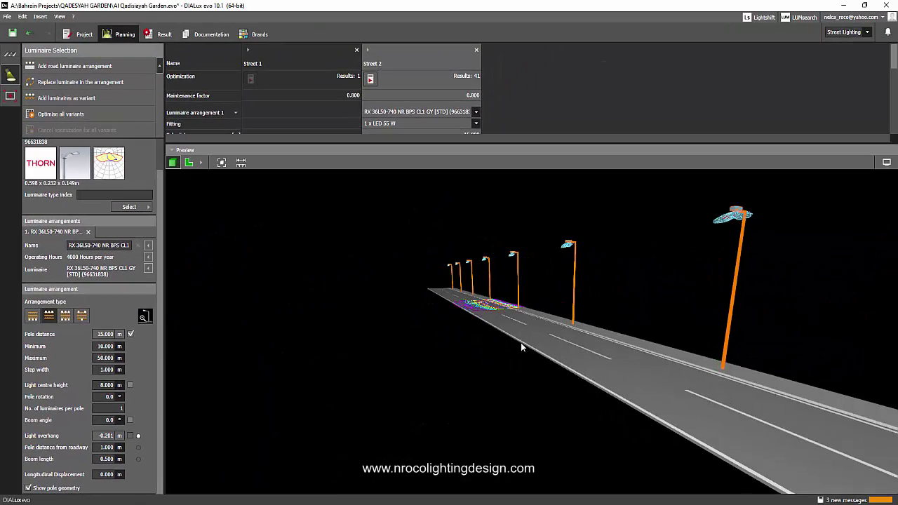
{"action": "left_click_drag", "start_coordinate": [521, 345], "coordinate": [477, 338]}
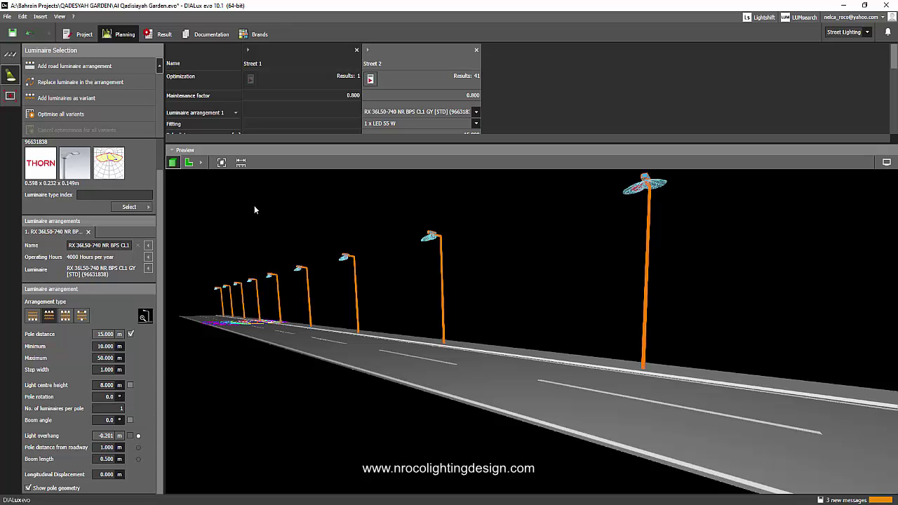
{"action": "left_click_drag", "start_coordinate": [254, 209], "coordinate": [488, 351]}
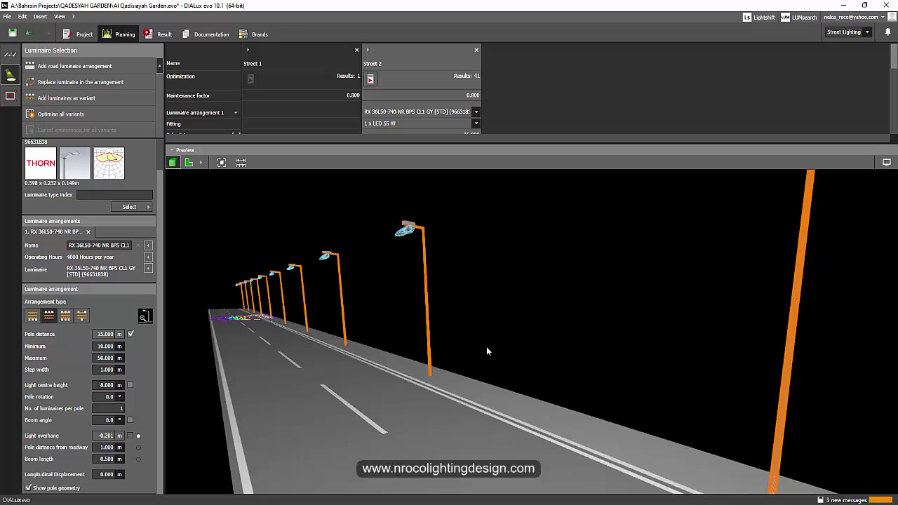
Step: Switch to DIALux 4.13 and examine the shop interior in the 3D view from different angles
{"action": "left_click", "coordinate": [433, 501]}
{"action": "left_click_drag", "start_coordinate": [400, 317], "coordinate": [490, 315]}
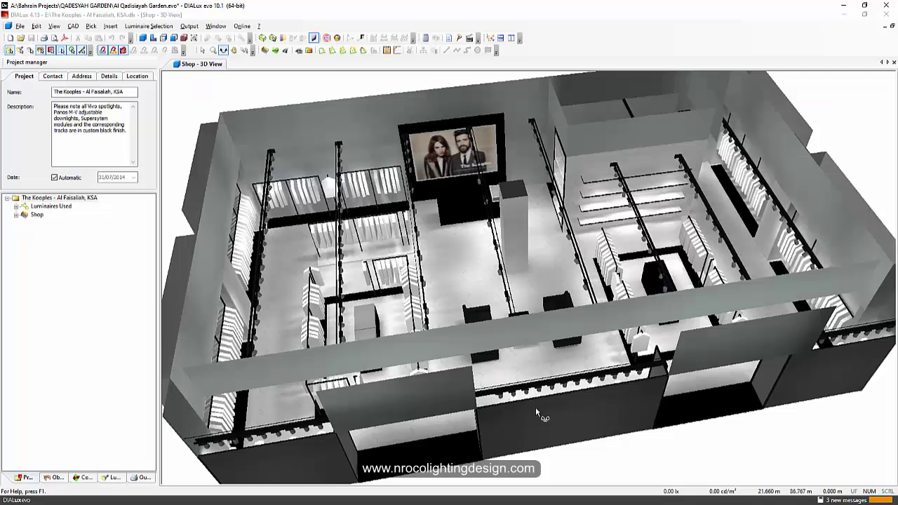
{"action": "left_click_drag", "start_coordinate": [509, 359], "coordinate": [212, 82]}
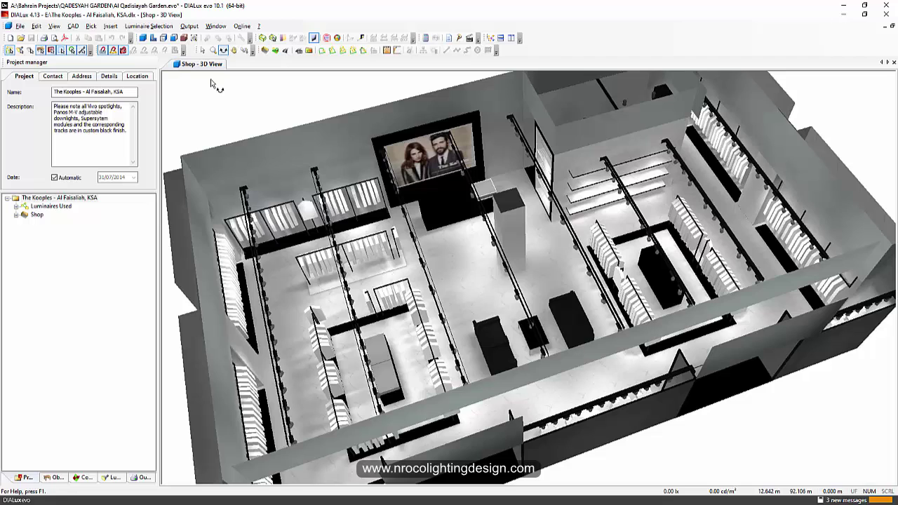
Step: Toggle the luminaires' light distribution display on and off in the shop's 3D view and compare the two displays
{"action": "left_click", "coordinate": [261, 38]}
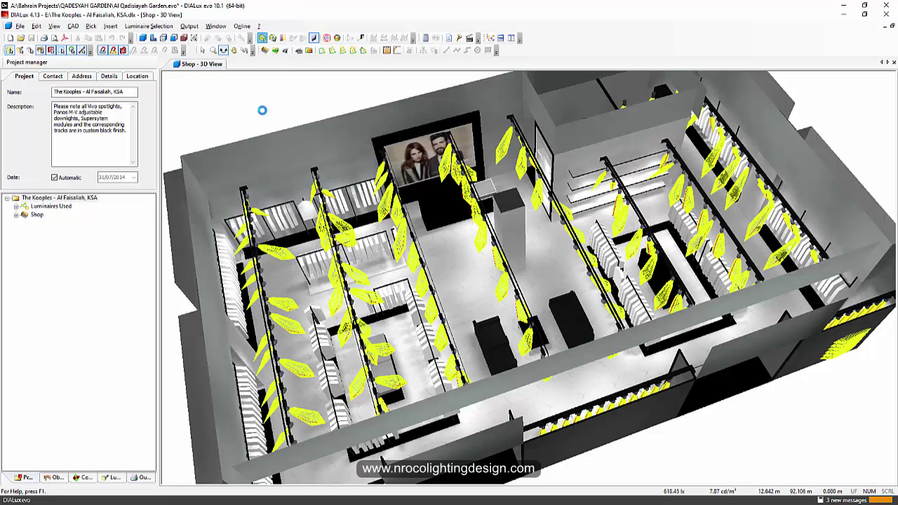
{"action": "left_click", "coordinate": [262, 38]}
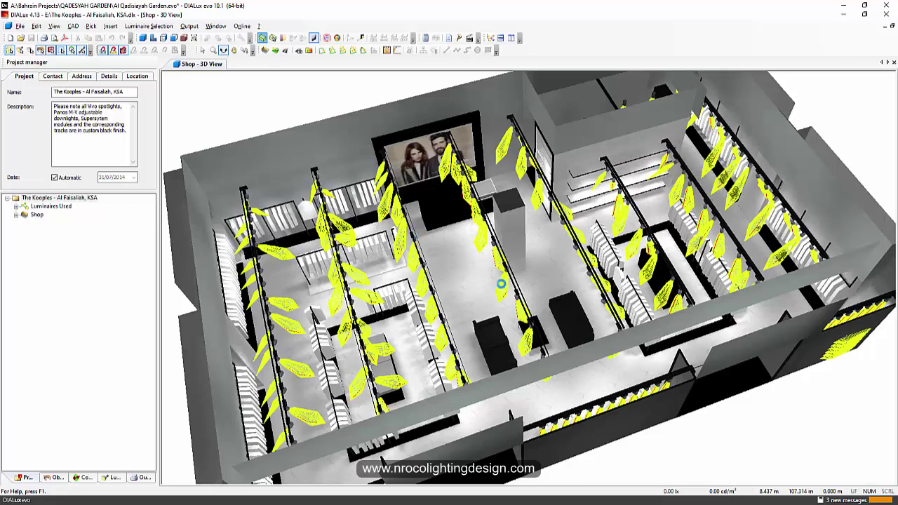
{"action": "left_click_drag", "start_coordinate": [502, 283], "coordinate": [532, 295]}
{"action": "left_click_drag", "start_coordinate": [694, 384], "coordinate": [535, 405]}
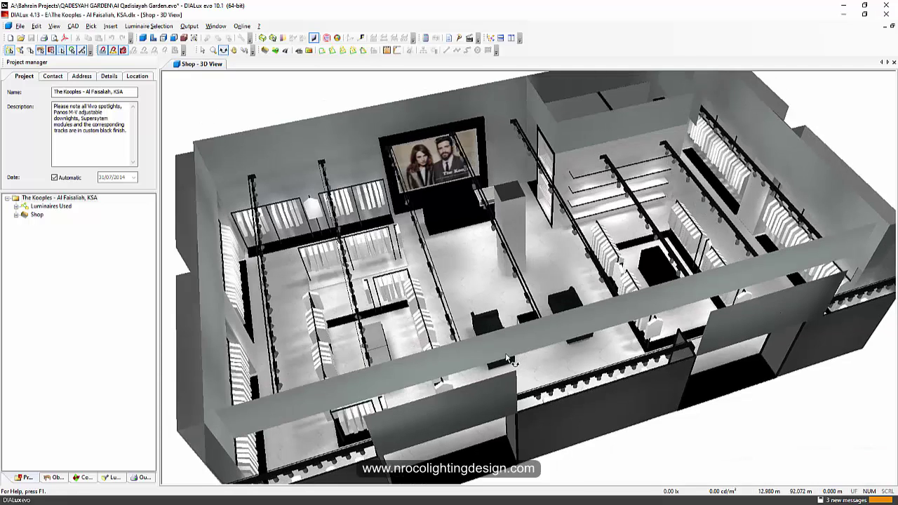
{"action": "left_click_drag", "start_coordinate": [510, 360], "coordinate": [427, 303]}
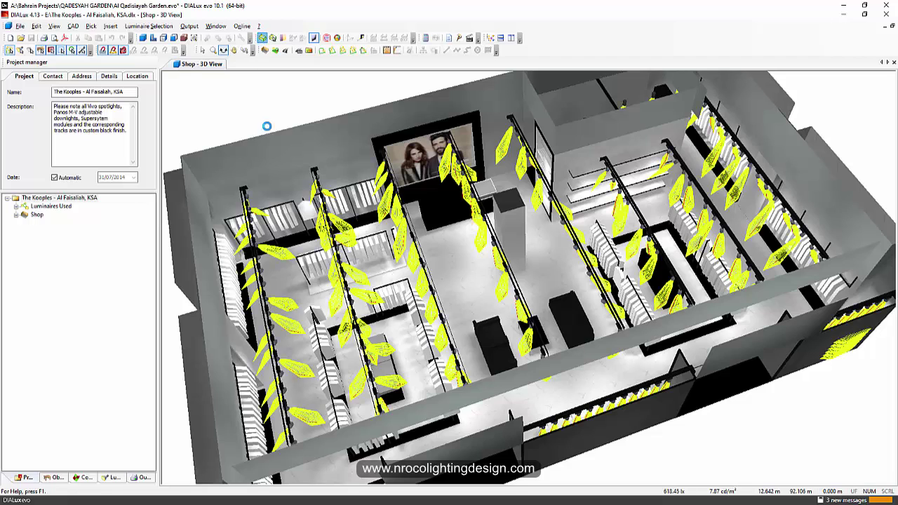
{"action": "left_click", "coordinate": [263, 40]}
{"action": "left_click_drag", "start_coordinate": [538, 324], "coordinate": [530, 294]}
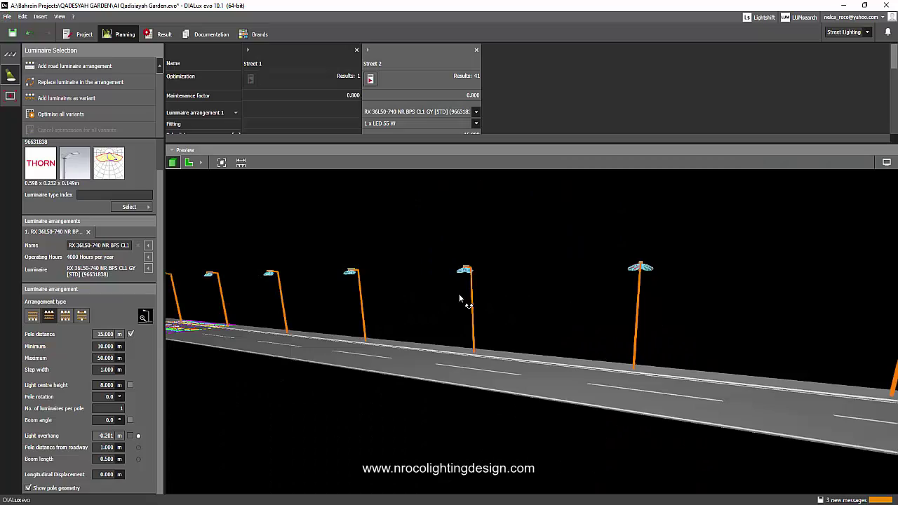
Step: Return to DIALux evo and examine the light distributions on Street 2's pole row in the 3D preview
{"action": "mouse_move", "coordinate": [463, 301]}
{"action": "left_mouse_down"}
{"action": "mouse_move", "coordinate": [508, 286]}
{"action": "mouse_move", "coordinate": [473, 290]}
{"action": "left_mouse_up"}
{"action": "scroll", "coordinate": [463, 284], "scroll_direction": "up", "scroll_amount": 6}
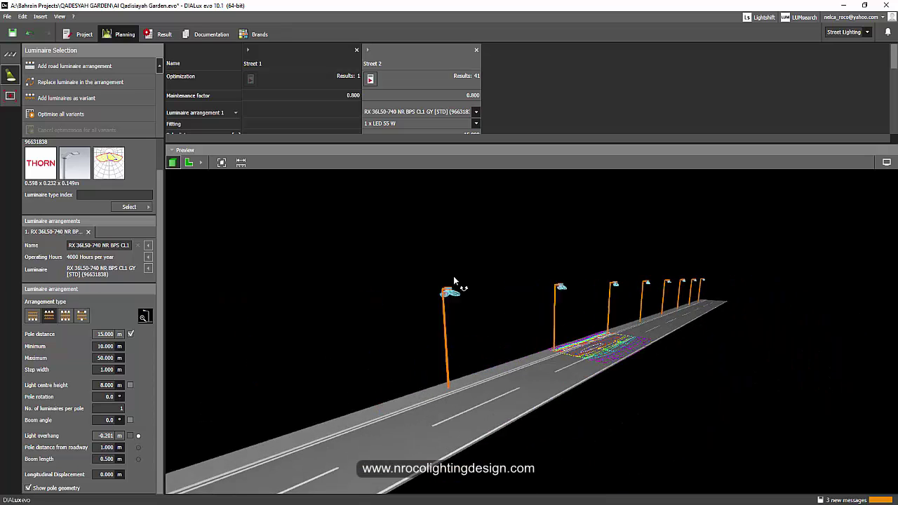
{"action": "scroll", "coordinate": [480, 277], "scroll_direction": "down", "scroll_amount": 3}
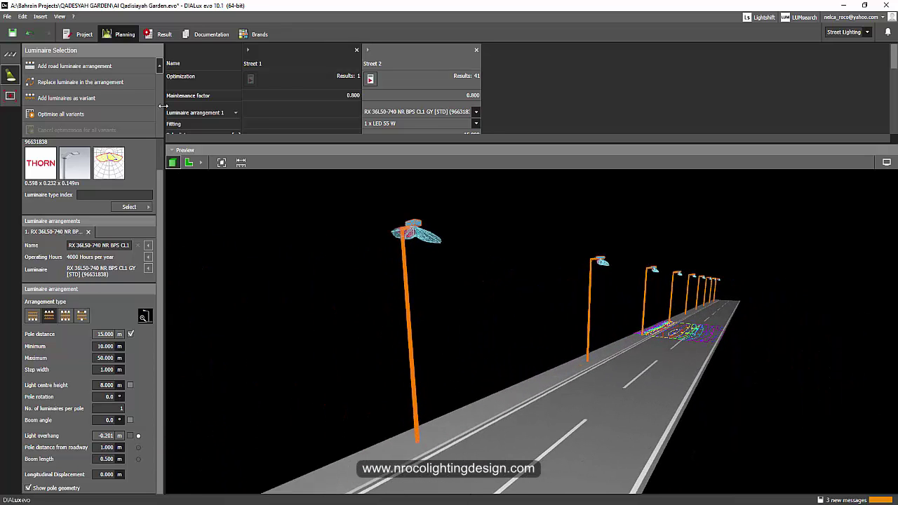
{"action": "left_click_drag", "start_coordinate": [480, 277], "coordinate": [412, 259]}
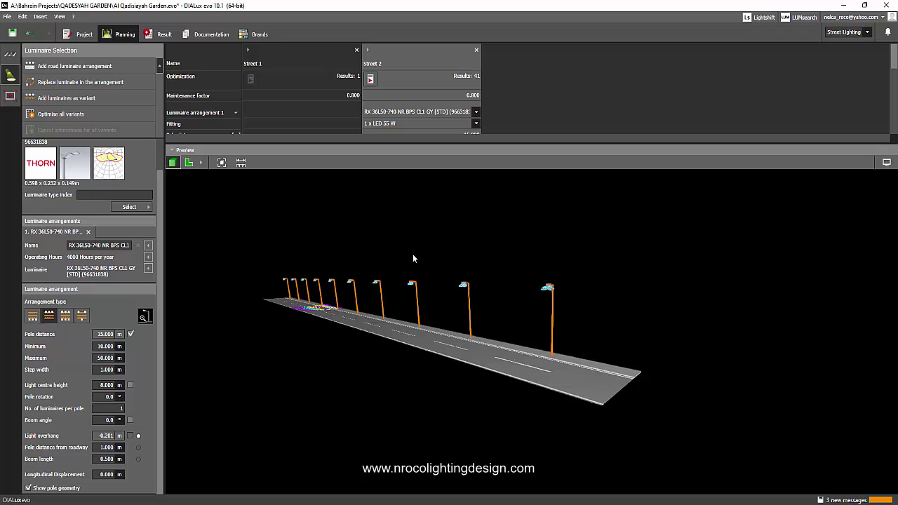